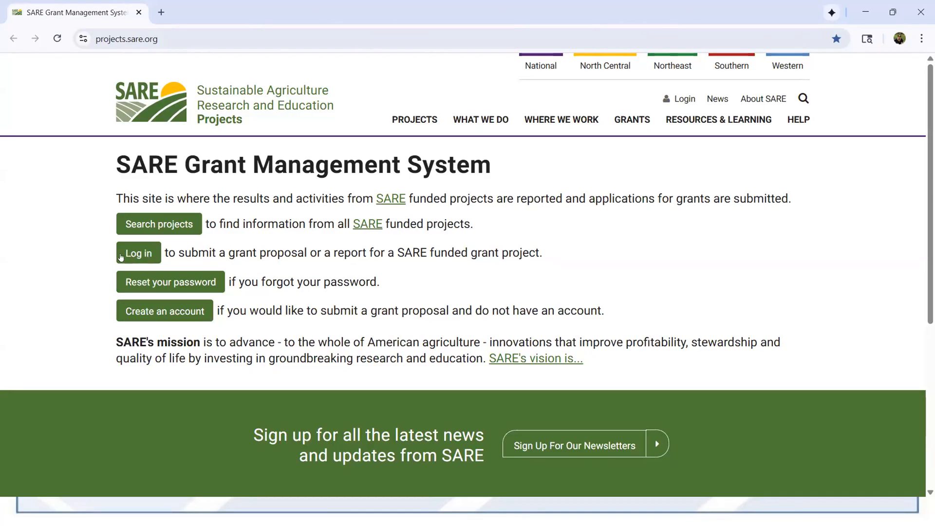
Log in to the SARE Grant Management System with the saved account credentials and start a new grant proposal.
{"action": "left_click", "coordinate": [132, 254]}
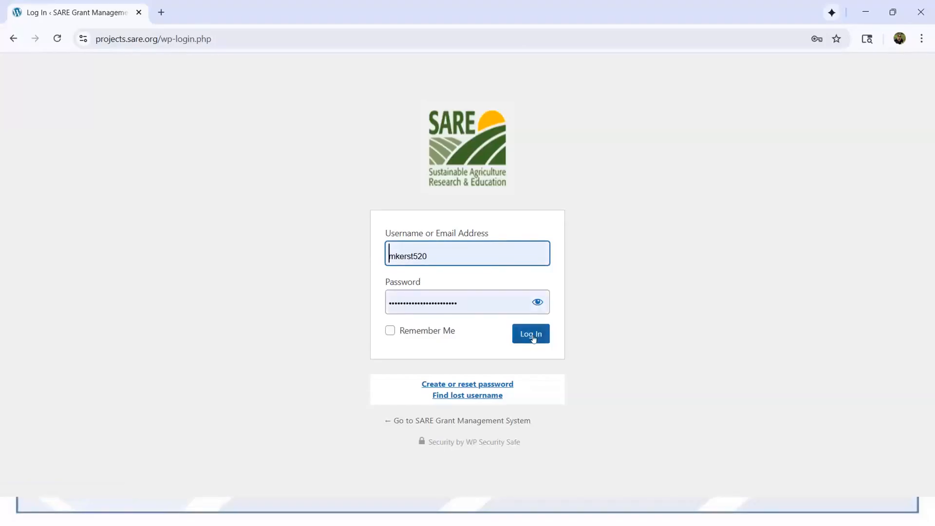
{"action": "left_click", "coordinate": [533, 338]}
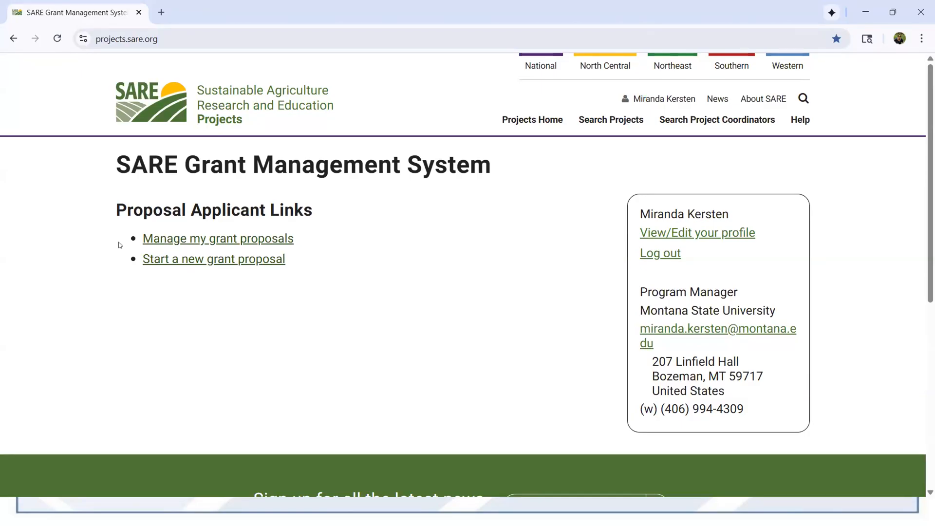
{"action": "left_click", "coordinate": [146, 265]}
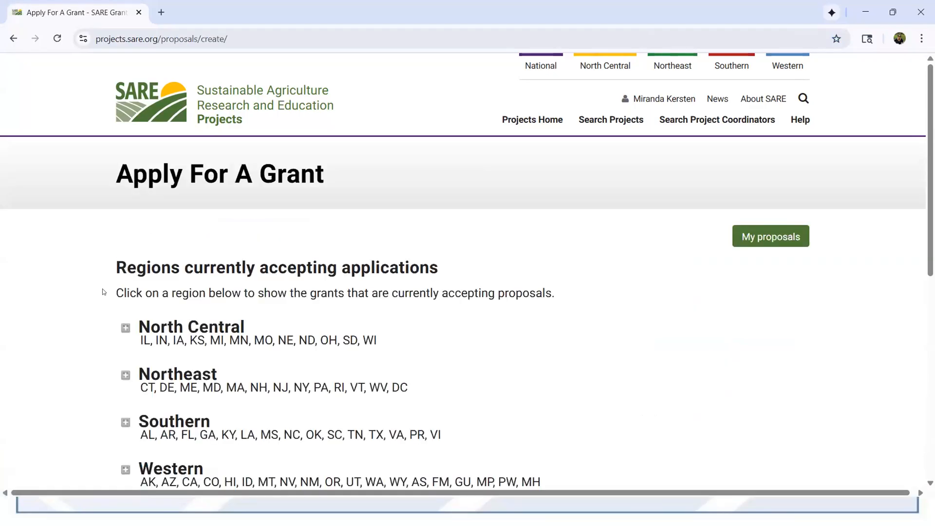
Expand the Western region to list the grants currently accepting proposals.
{"action": "scroll", "coordinate": [93, 306], "scroll_direction": "down", "scroll_amount": 2}
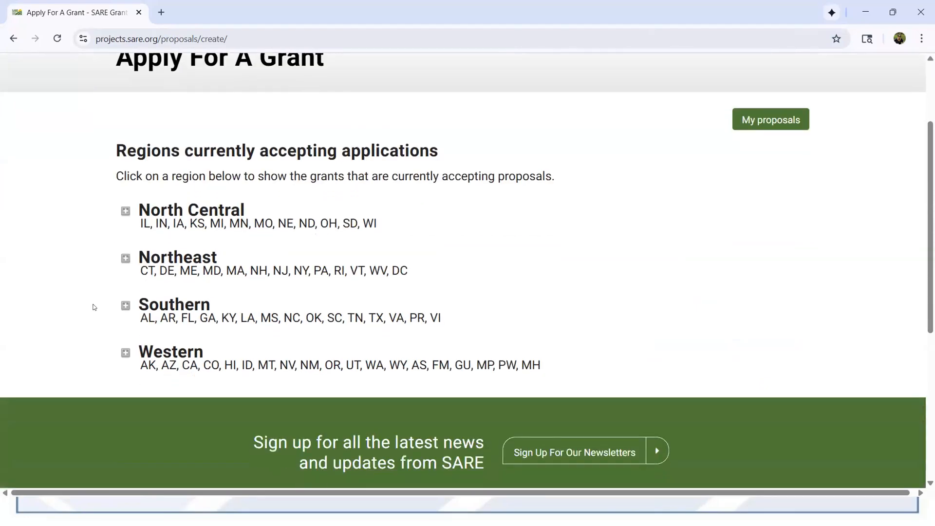
{"action": "left_click", "coordinate": [127, 348]}
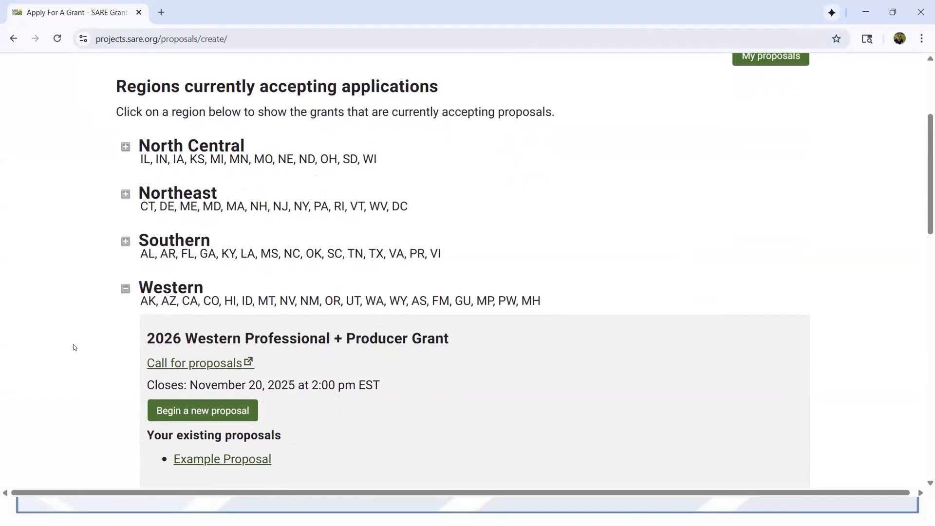
{"action": "scroll", "coordinate": [72, 347], "scroll_direction": "down", "scroll_amount": 2}
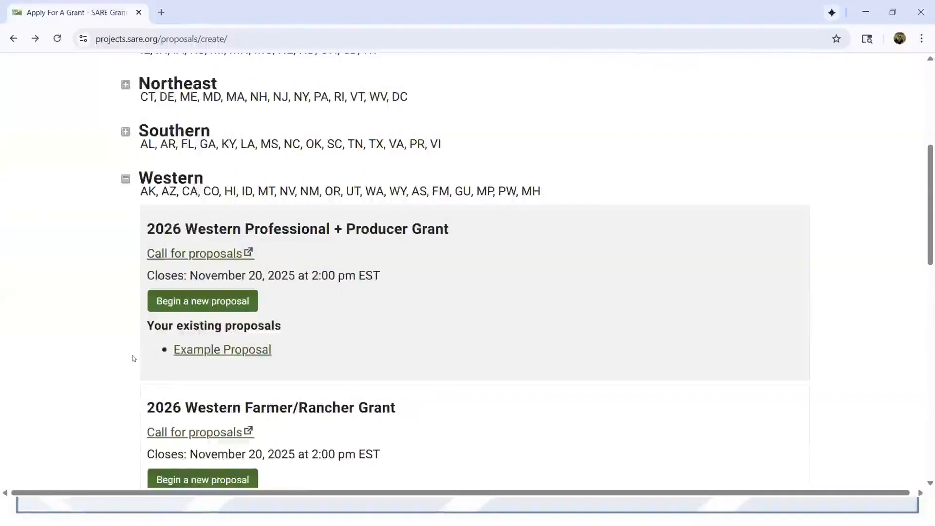
Open the existing Example Proposal under the 2026 Western Professional + Producer Grant for editing.
{"action": "left_click", "coordinate": [217, 349]}
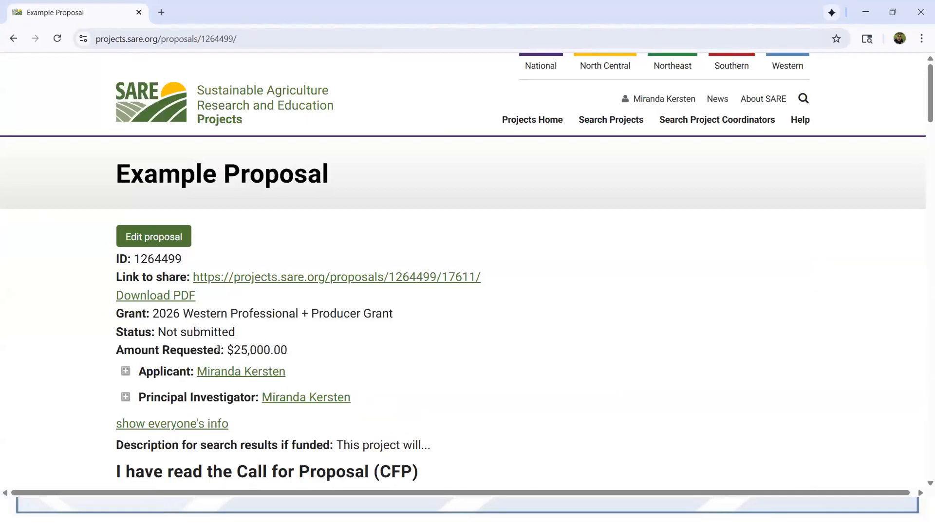
{"action": "left_click", "coordinate": [172, 239]}
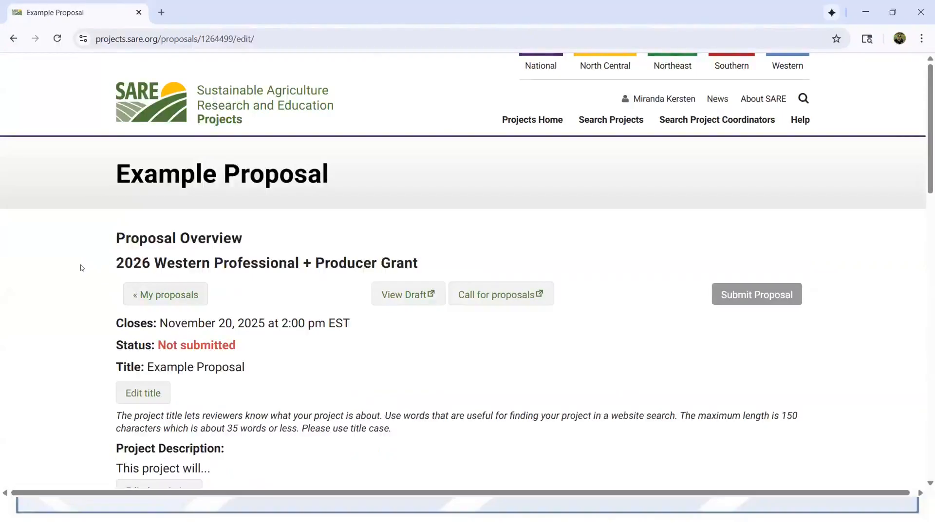
{"action": "scroll", "coordinate": [82, 267], "scroll_direction": "down", "scroll_amount": 3}
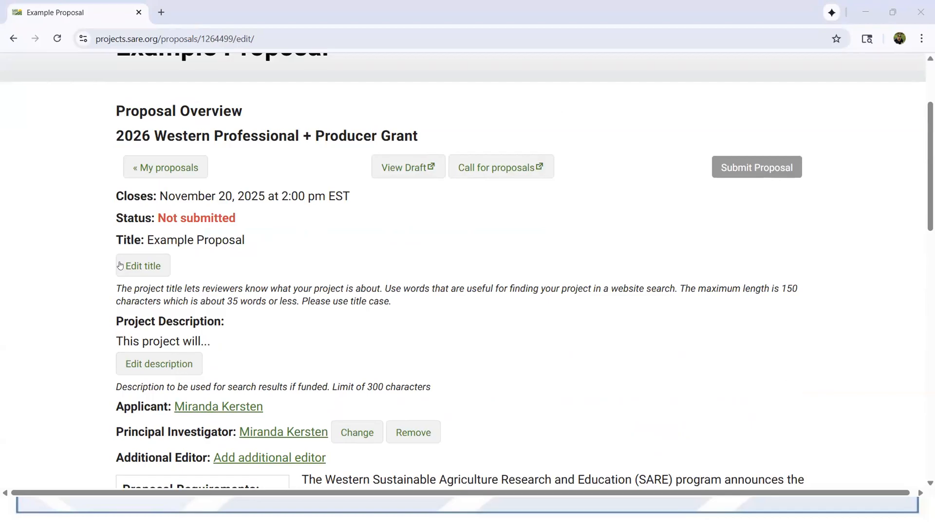
Open the proposal's project description for editing and save it.
{"action": "left_click", "coordinate": [152, 364]}
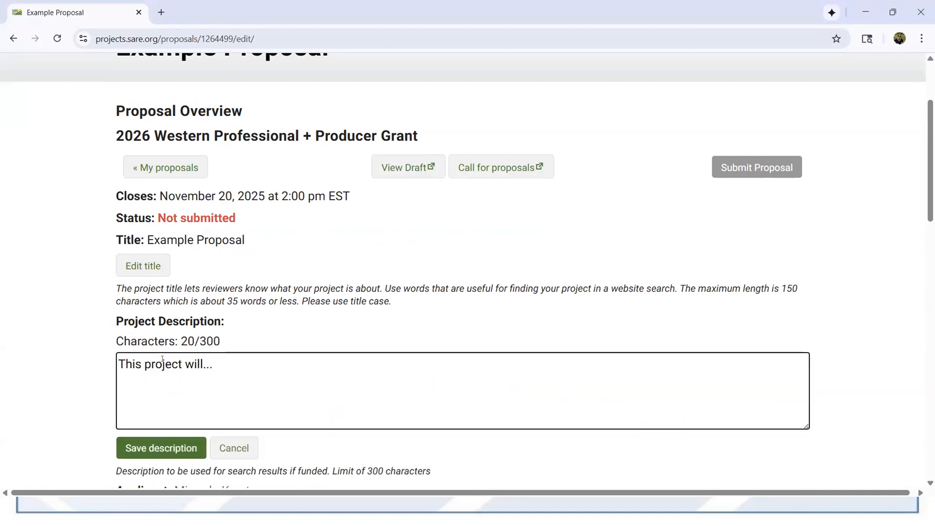
{"action": "left_click", "coordinate": [166, 448]}
{"action": "scroll", "coordinate": [64, 384], "scroll_direction": "down", "scroll_amount": 1}
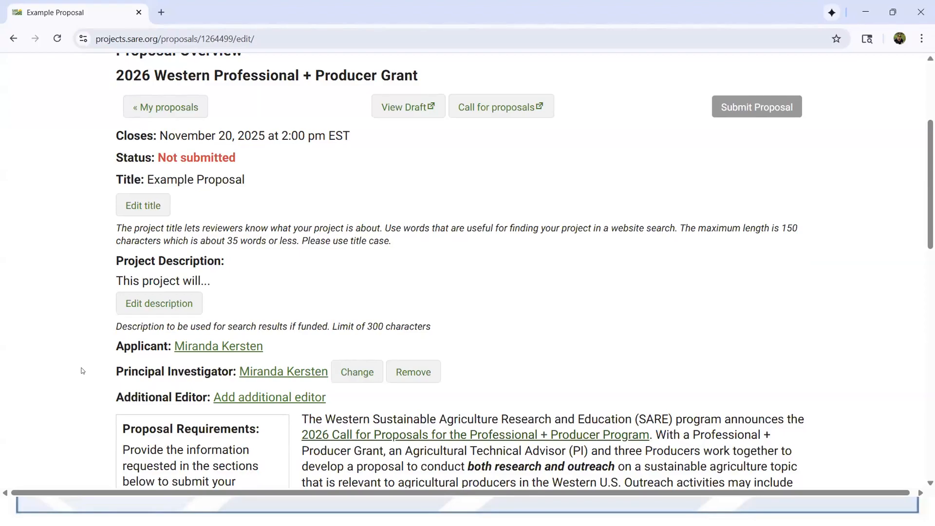
{"action": "left_click", "coordinate": [364, 373]}
{"action": "scroll", "coordinate": [59, 389], "scroll_direction": "down", "scroll_amount": 1}
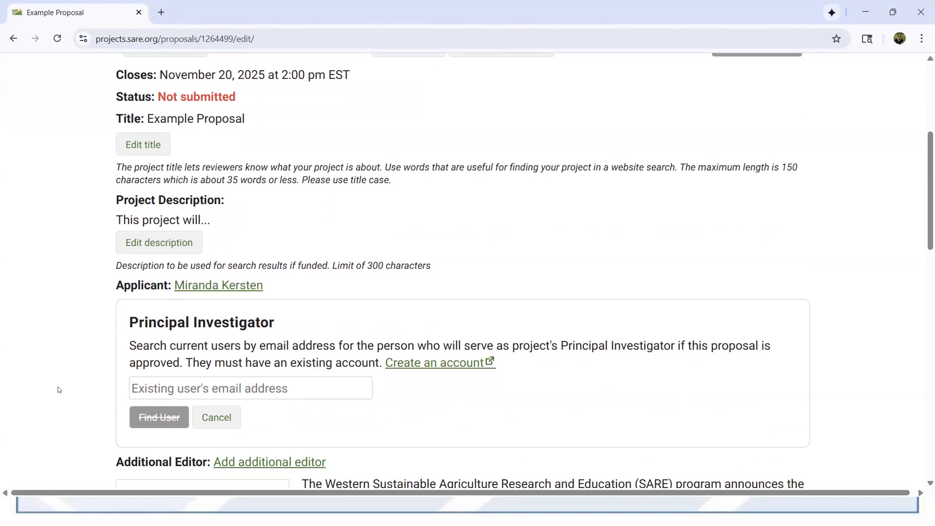
{"action": "left_click", "coordinate": [201, 418]}
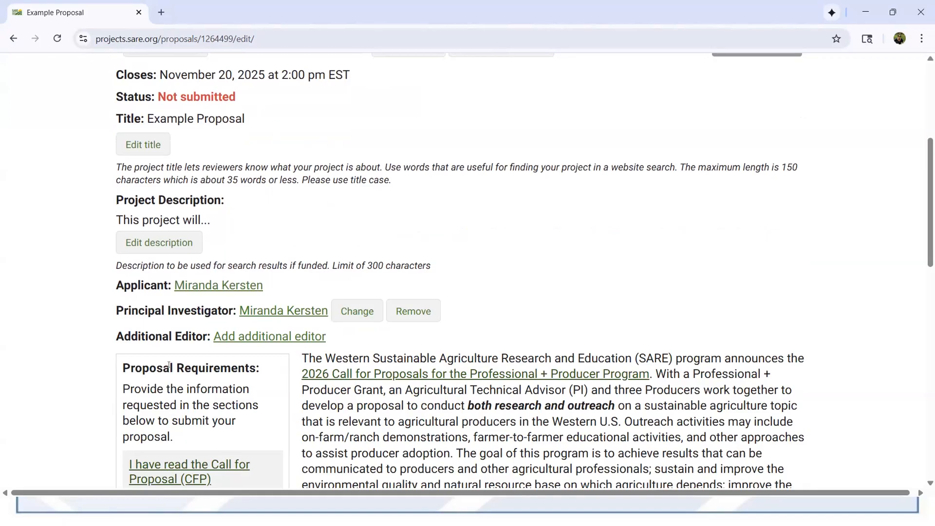
Review the proposal requirements list and open the Project Basic Information section.
{"action": "scroll", "coordinate": [58, 309], "scroll_direction": "down", "scroll_amount": 2}
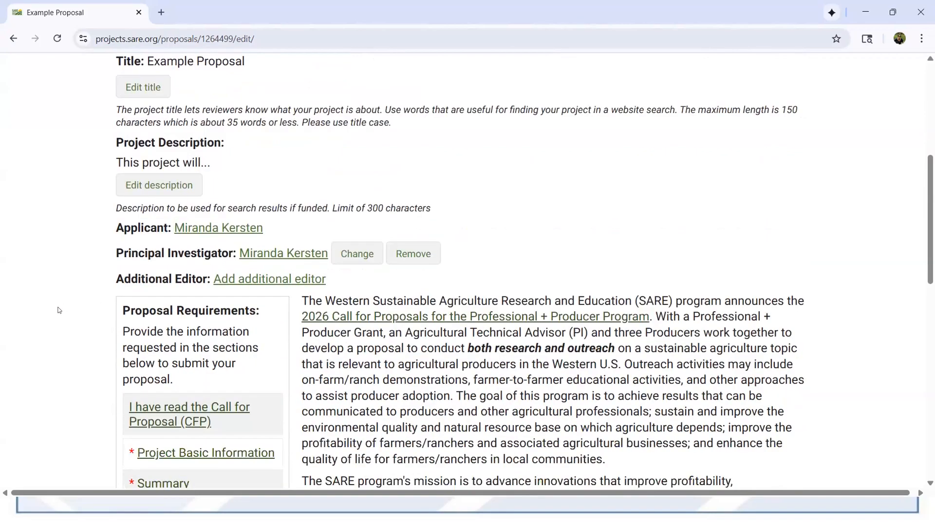
{"action": "scroll", "coordinate": [58, 310], "scroll_direction": "down", "scroll_amount": 2}
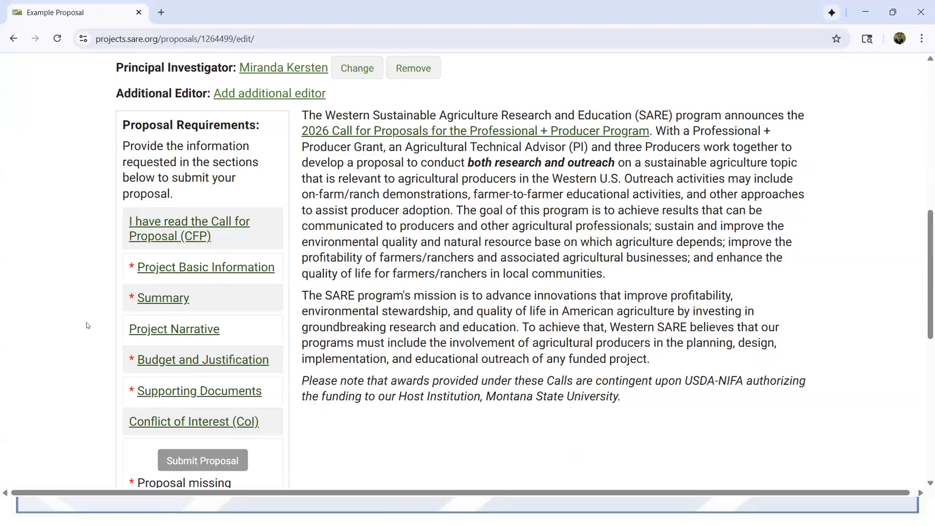
{"action": "scroll", "coordinate": [87, 324], "scroll_direction": "down", "scroll_amount": 1}
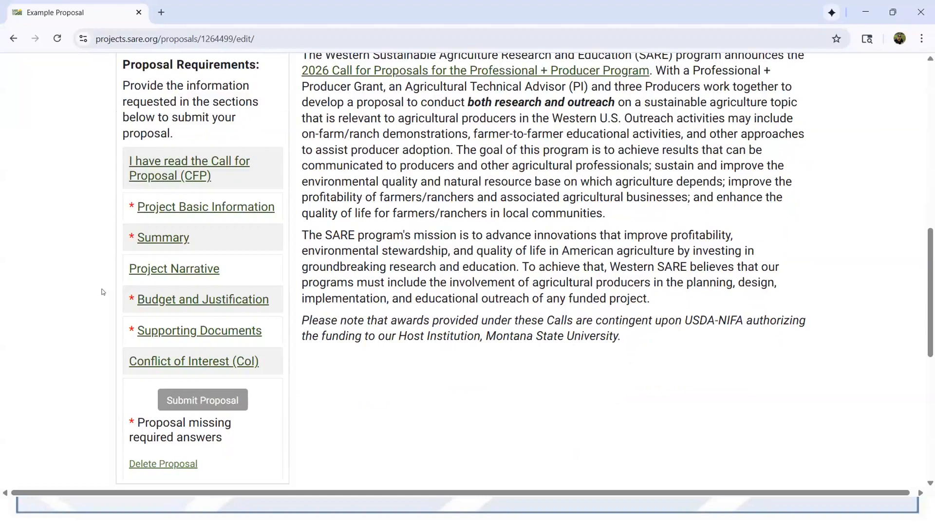
{"action": "left_click", "coordinate": [190, 210]}
{"action": "scroll", "coordinate": [88, 288], "scroll_direction": "down", "scroll_amount": 1}
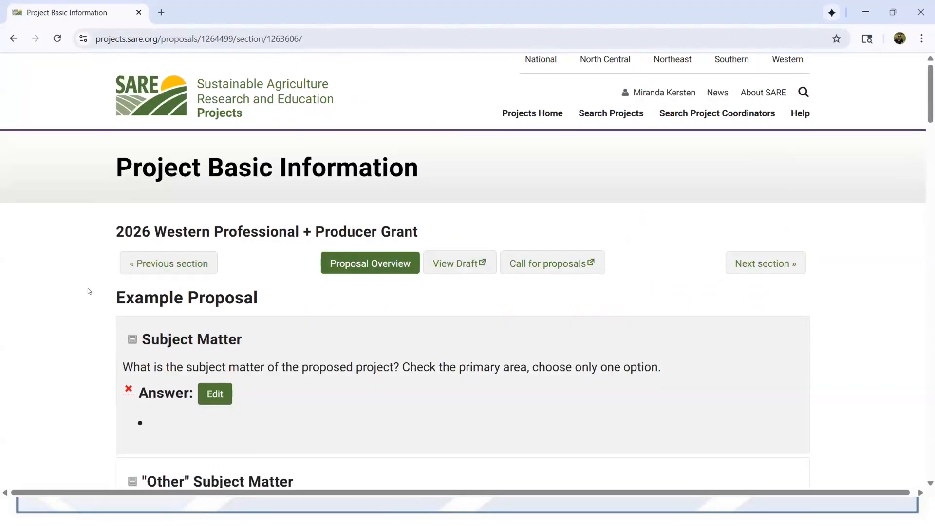
{"action": "scroll", "coordinate": [88, 285], "scroll_direction": "down", "scroll_amount": 1}
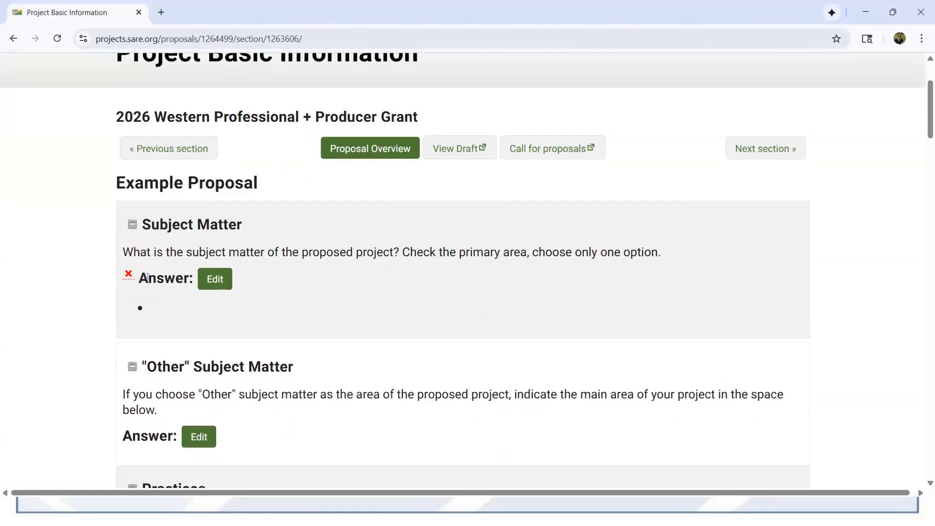
Set the Subject Matter answer to Food Quality/Nutrition and save it.
{"action": "left_click", "coordinate": [214, 279]}
{"action": "scroll", "coordinate": [260, 147], "scroll_direction": "down", "scroll_amount": 3}
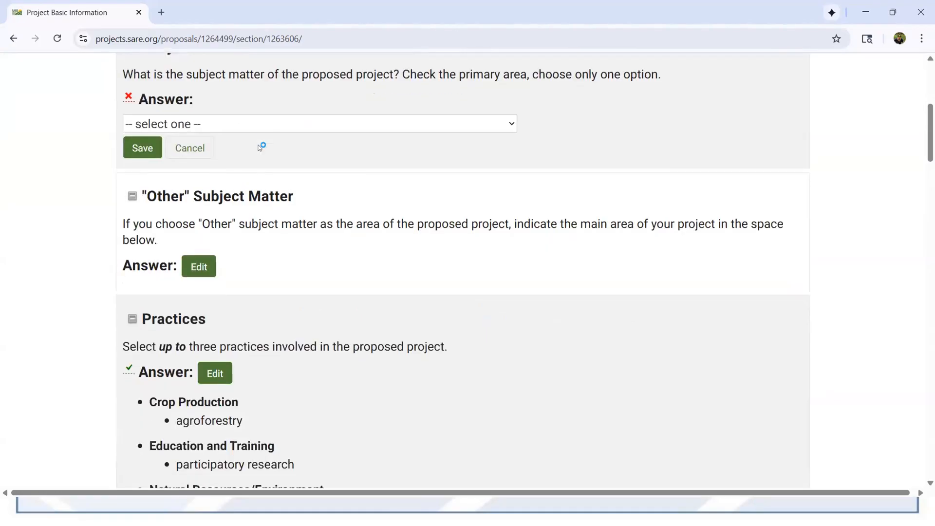
{"action": "left_click", "coordinate": [271, 125]}
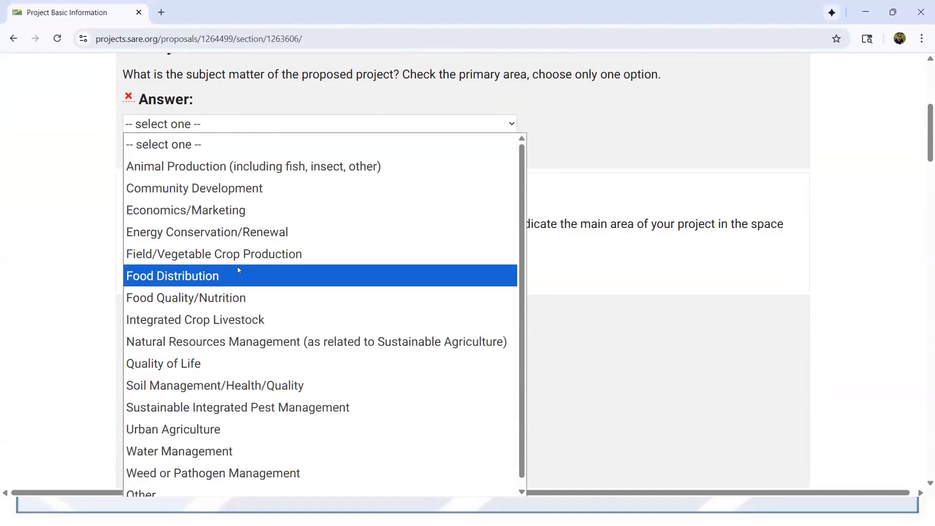
{"action": "left_click", "coordinate": [242, 294]}
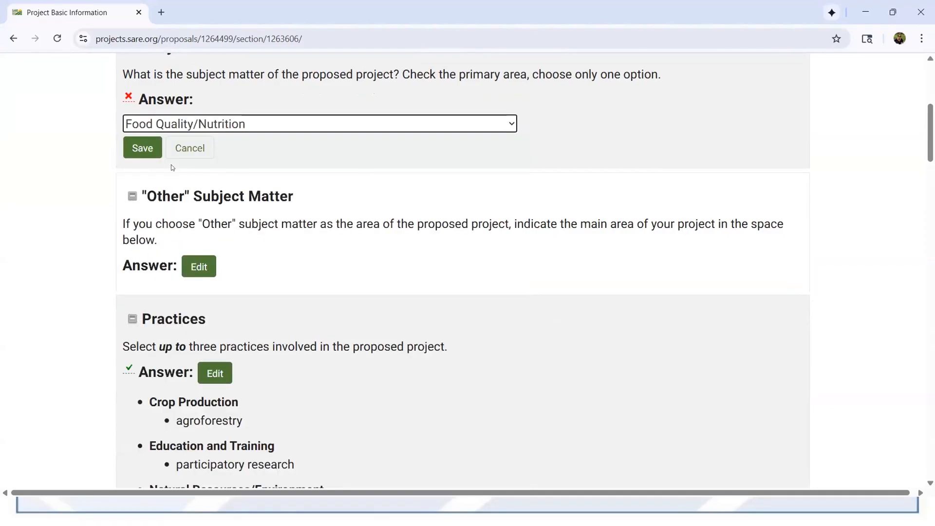
{"action": "left_click", "coordinate": [140, 152]}
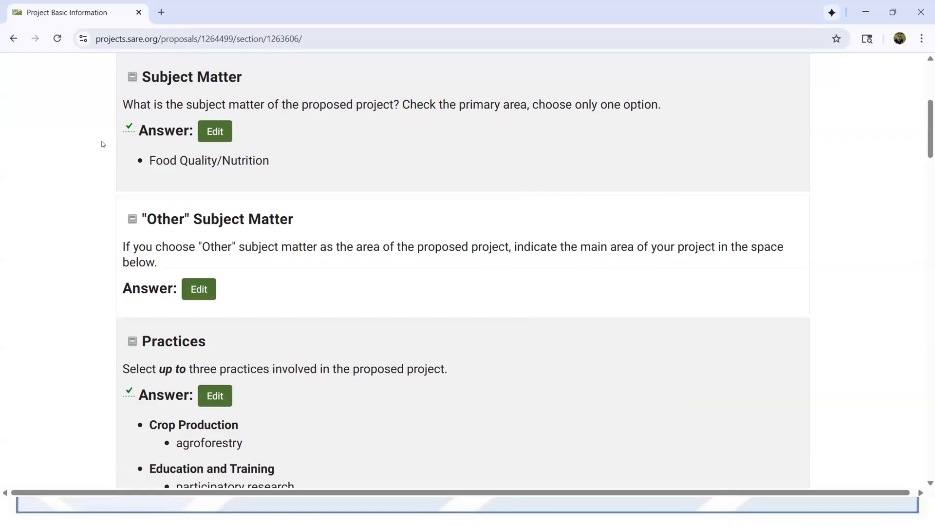
Go to the proposal's Summary section and open its answer for editing.
{"action": "scroll", "coordinate": [103, 137], "scroll_direction": "up", "scroll_amount": 3}
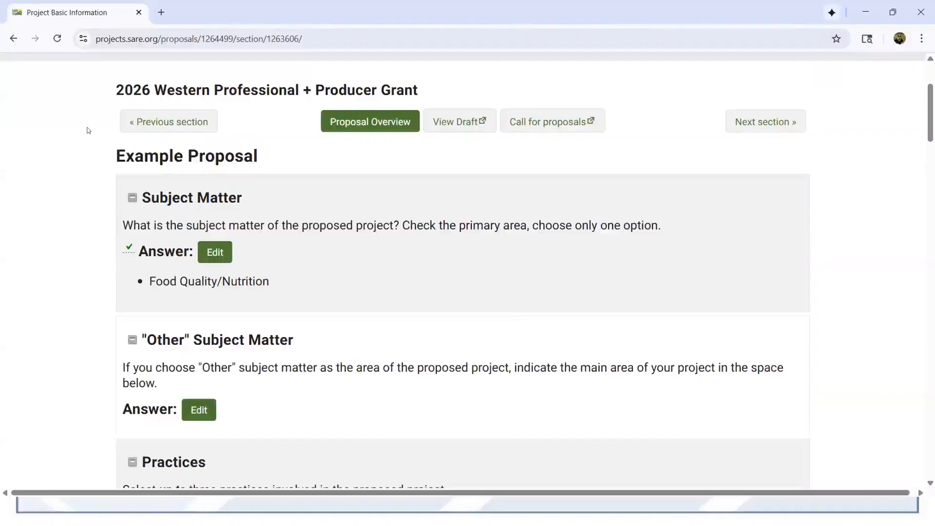
{"action": "left_click", "coordinate": [167, 117]}
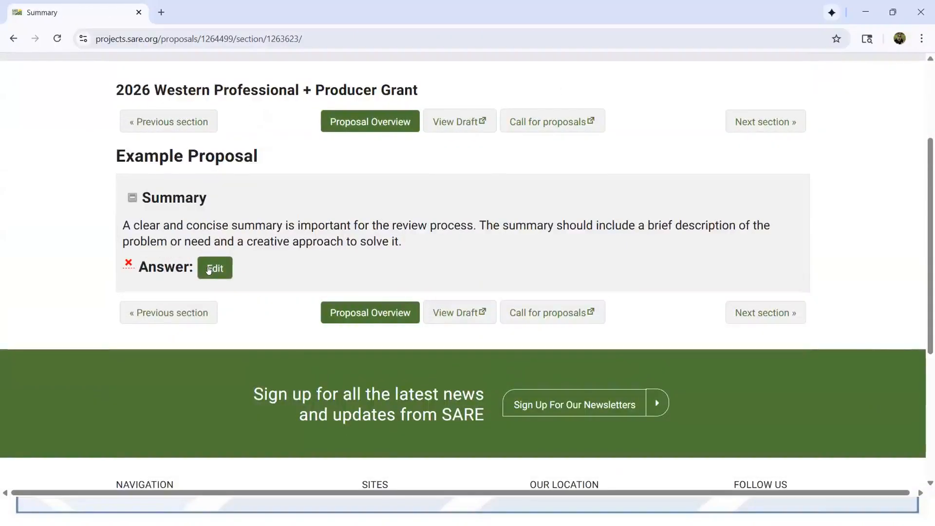
{"action": "left_click", "coordinate": [213, 268]}
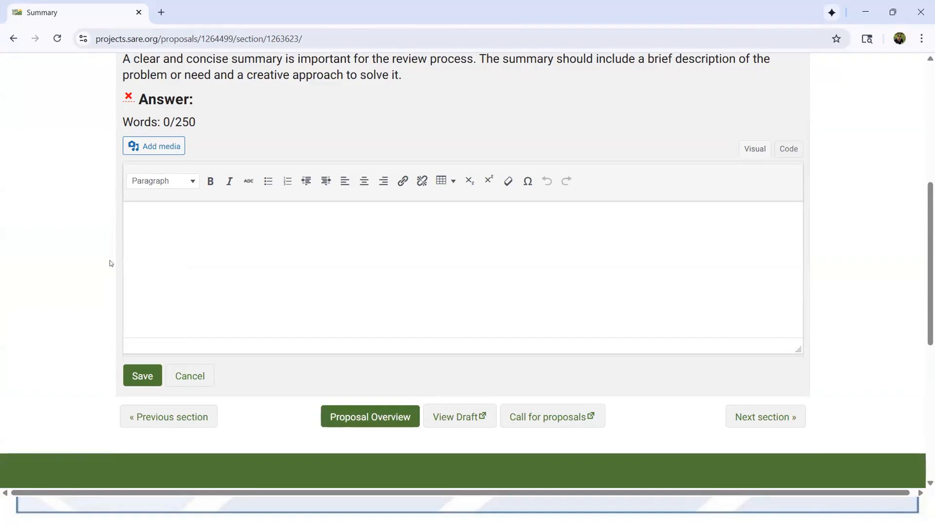
Insert a 4 x 4 table into the Summary answer and enter "Date" in its first cell.
{"action": "left_click", "coordinate": [441, 184]}
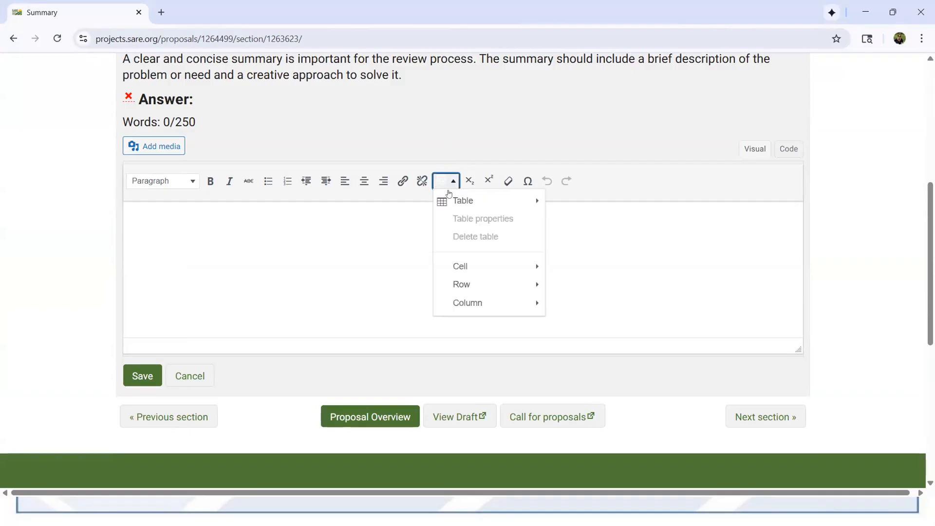
{"action": "mouse_move", "coordinate": [450, 198]}
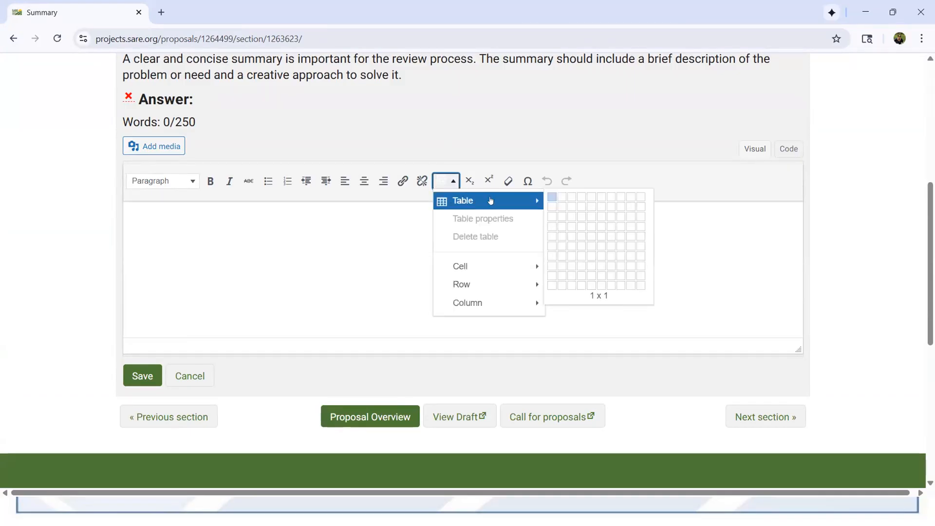
{"action": "left_click", "coordinate": [583, 231]}
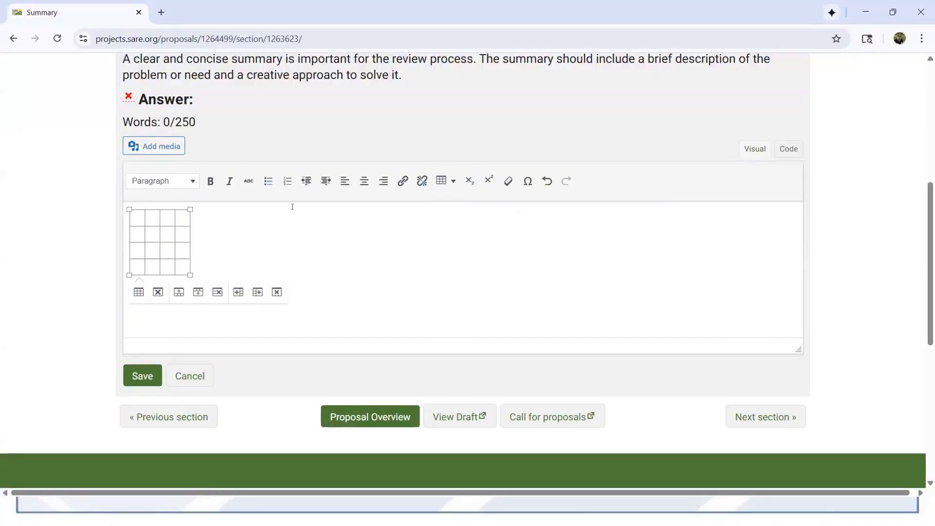
{"action": "type", "text": "Date"}
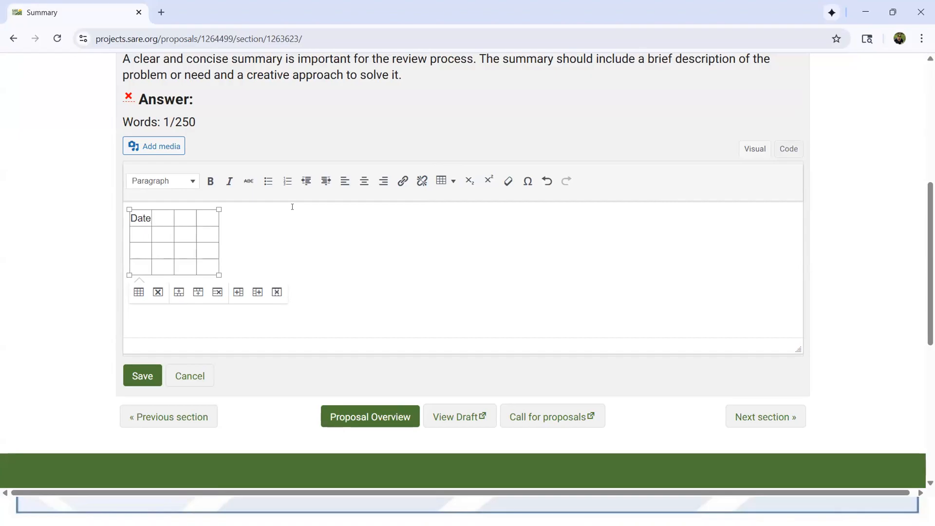
{"action": "left_click", "coordinate": [304, 242]}
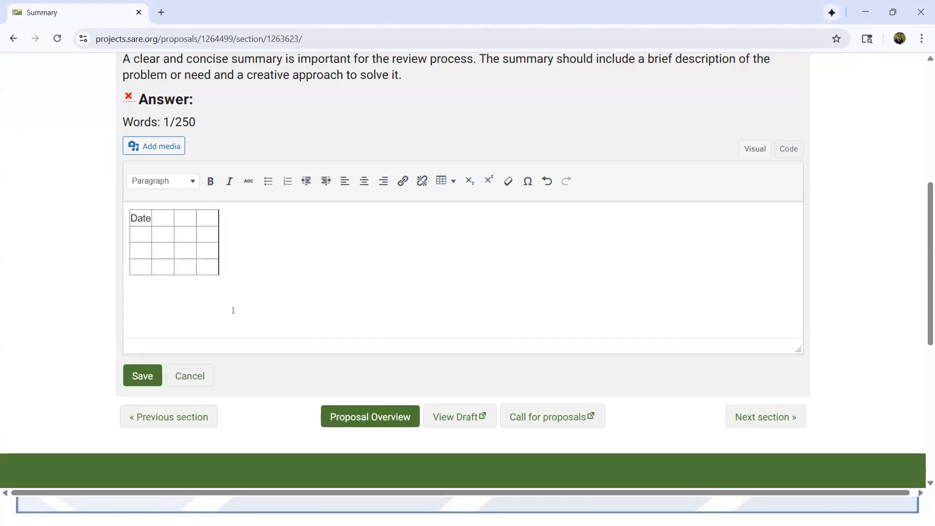
Insert the Cherry_blossom-1 image from the media library into the Summary answer and save the answer.
{"action": "left_click", "coordinate": [162, 325]}
{"action": "left_click", "coordinate": [159, 147]}
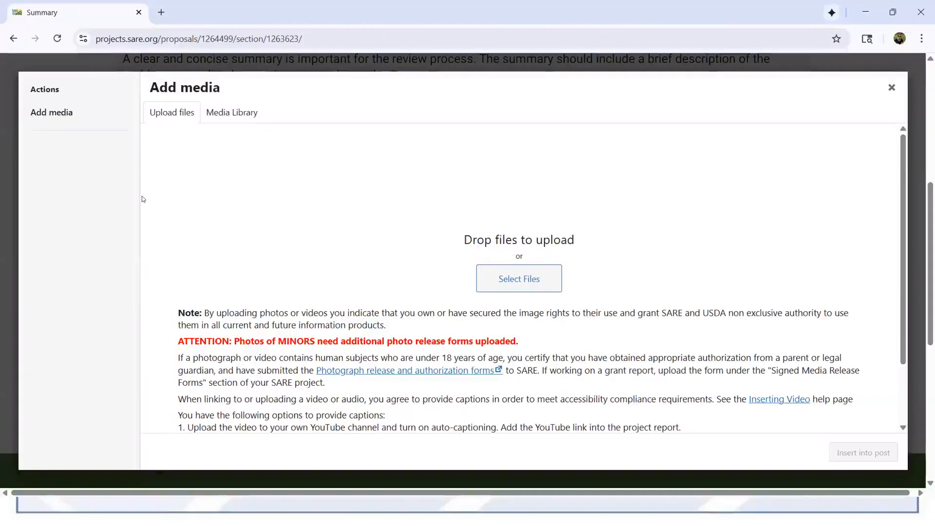
{"action": "left_click", "coordinate": [179, 116]}
{"action": "left_click", "coordinate": [245, 114]}
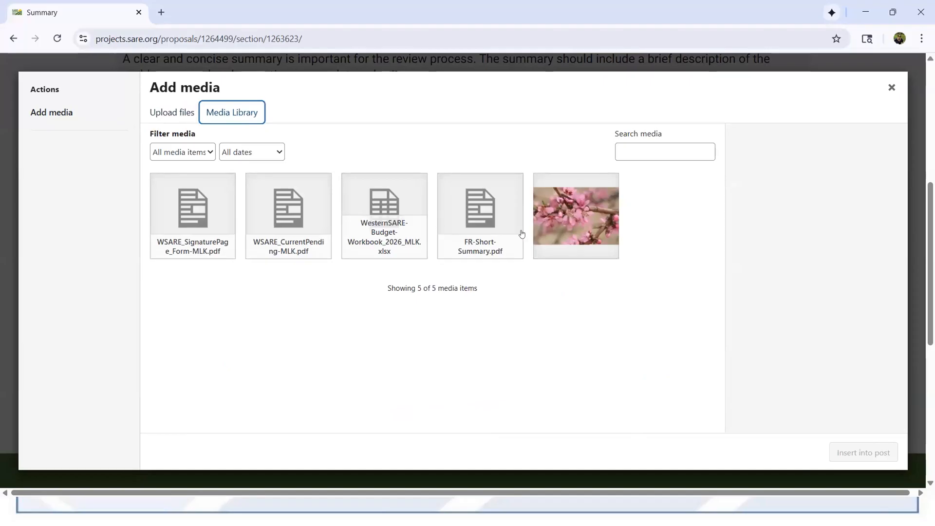
{"action": "left_click", "coordinate": [550, 216]}
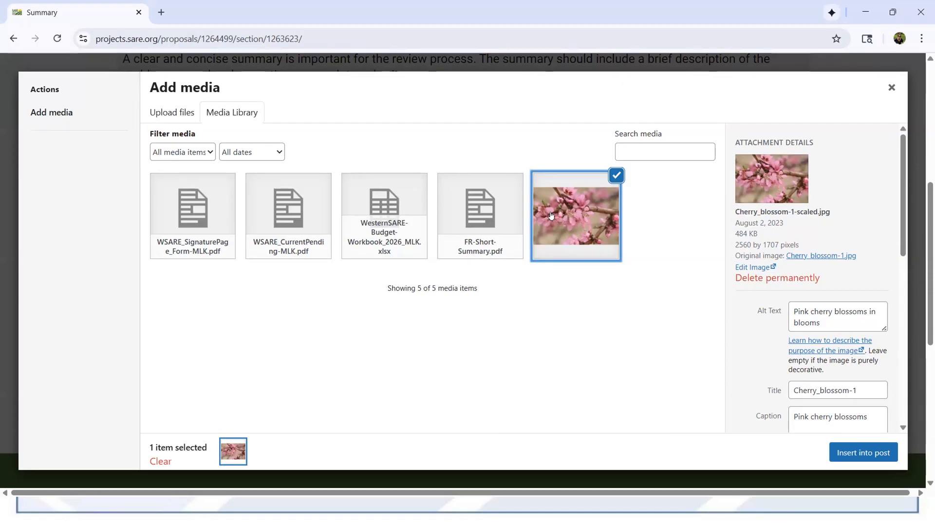
{"action": "left_click", "coordinate": [858, 453]}
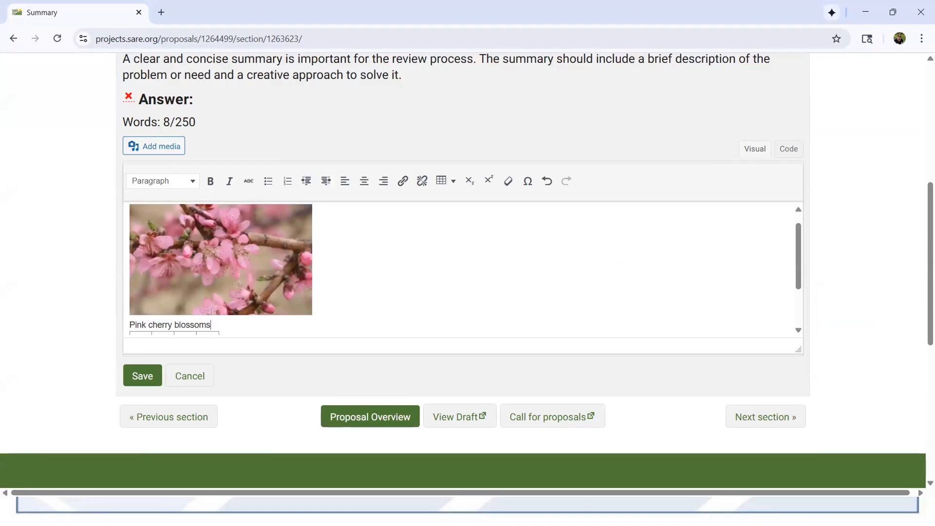
{"action": "left_click", "coordinate": [125, 379]}
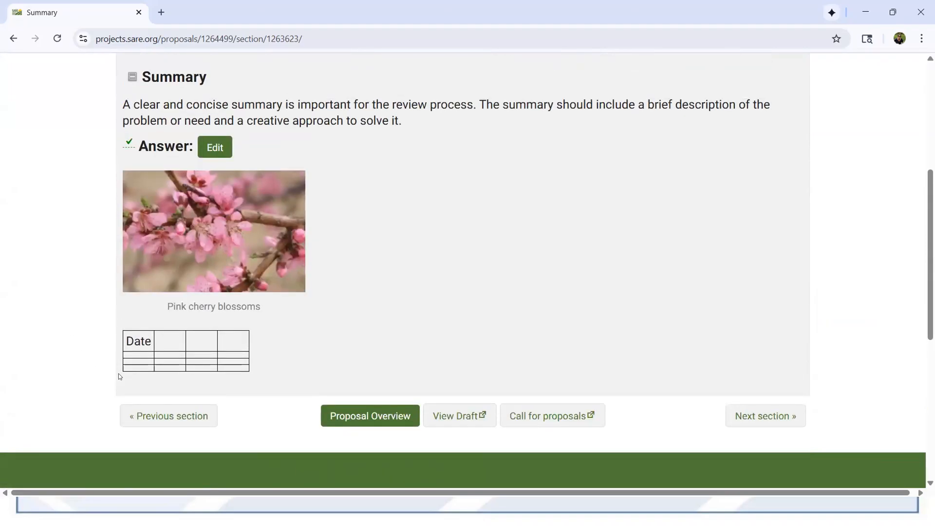
Move past the Summary to the Project Narrative, return to the proposal overview, and open the Budget and Justification section.
{"action": "left_click", "coordinate": [750, 421]}
{"action": "scroll", "coordinate": [105, 375], "scroll_direction": "down", "scroll_amount": 3}
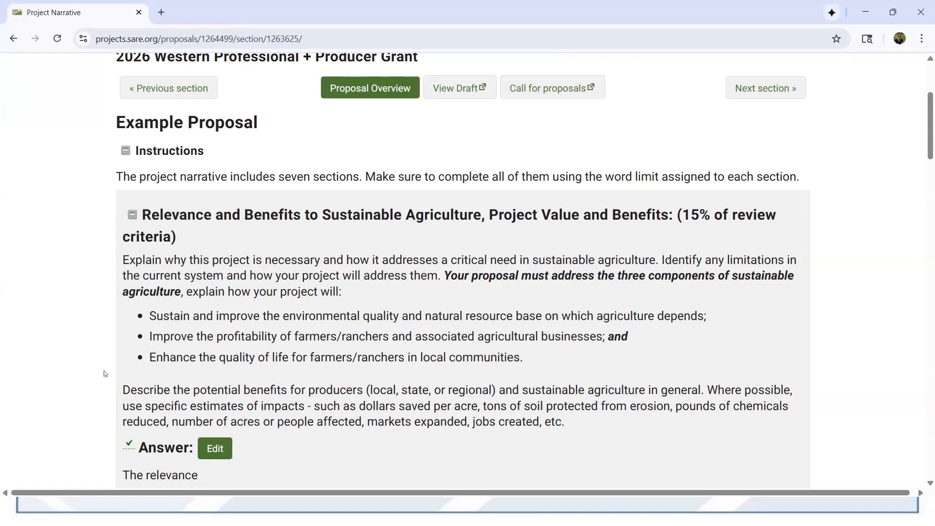
{"action": "left_click", "coordinate": [386, 93]}
{"action": "scroll", "coordinate": [100, 346], "scroll_direction": "down", "scroll_amount": 5}
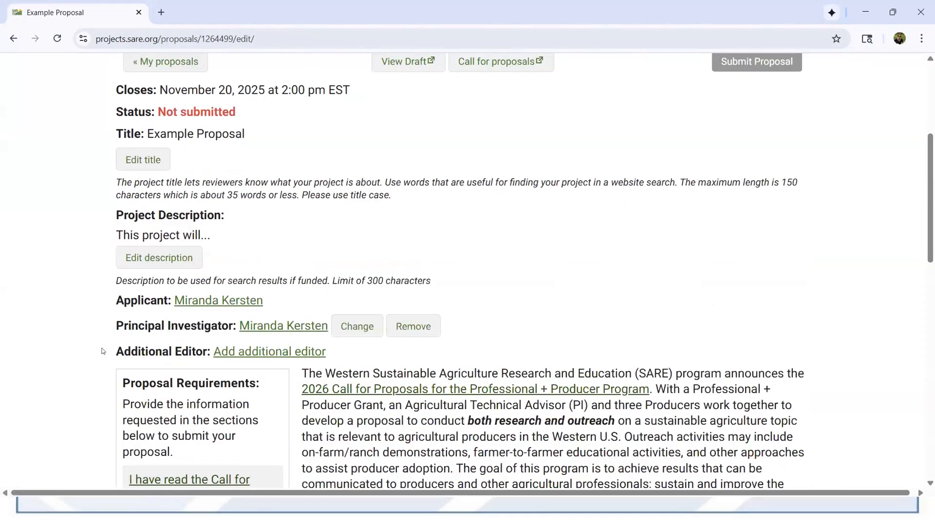
{"action": "scroll", "coordinate": [103, 350], "scroll_direction": "down", "scroll_amount": 5}
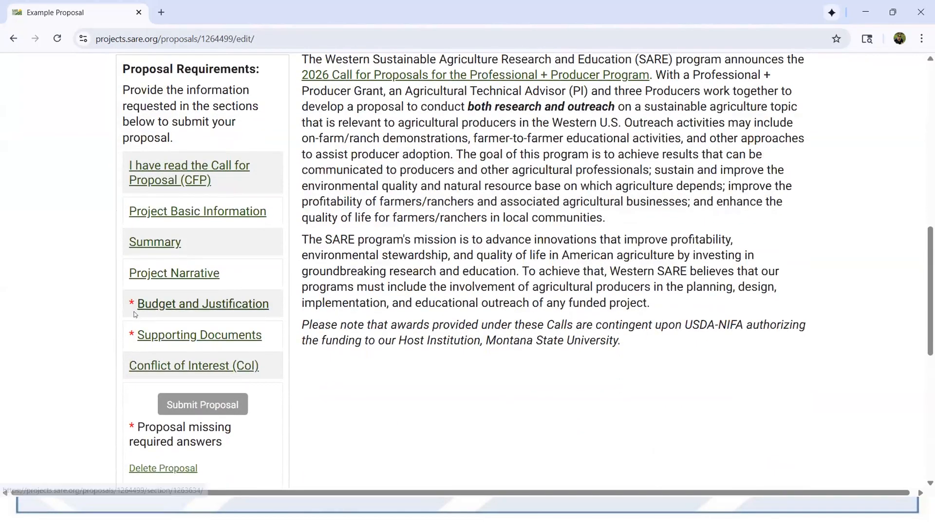
{"action": "left_click", "coordinate": [135, 313]}
Attach WesternSARE-Budget-Workbook_2026_MLK.xlsx from the media library as the Budget Workbook for Awarded Institution answer and save it.
{"action": "scroll", "coordinate": [89, 309], "scroll_direction": "down", "scroll_amount": 4}
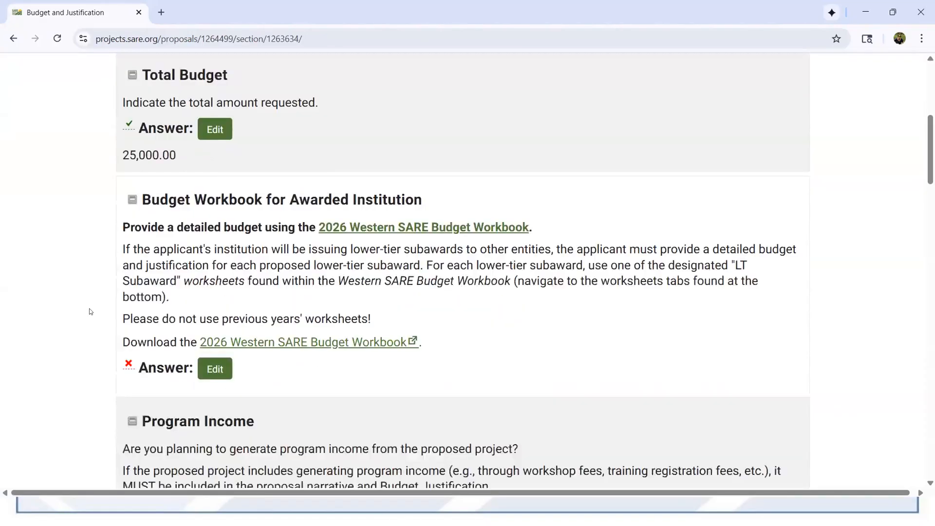
{"action": "scroll", "coordinate": [89, 309], "scroll_direction": "up", "scroll_amount": 2}
{"action": "scroll", "coordinate": [89, 310], "scroll_direction": "down", "scroll_amount": 1}
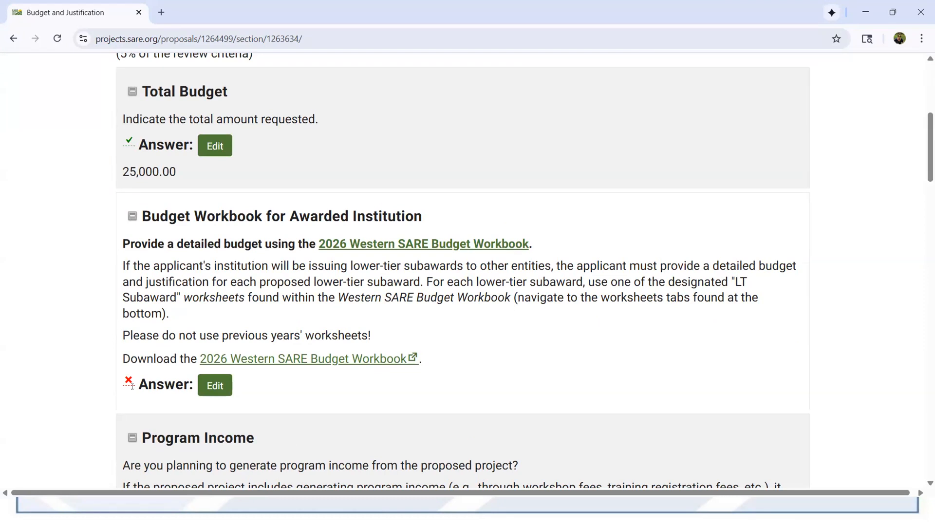
{"action": "left_click", "coordinate": [219, 385]}
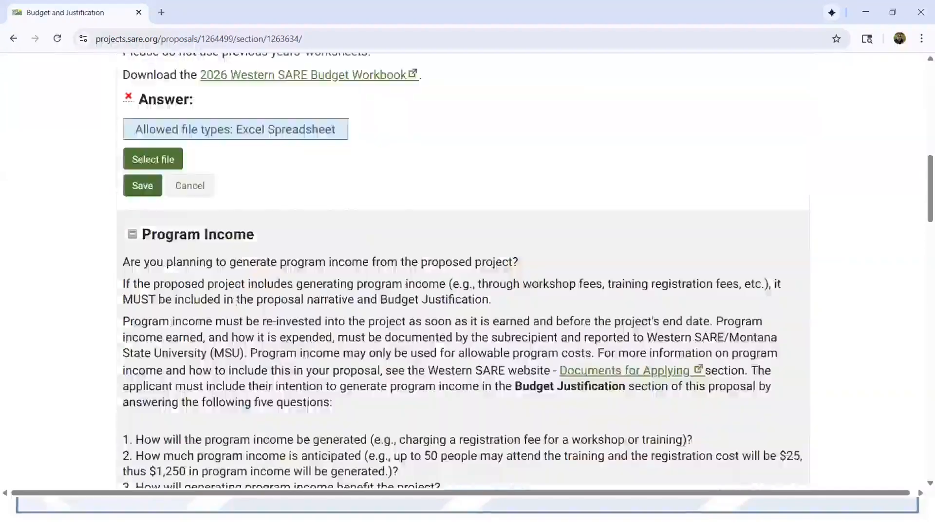
{"action": "scroll", "coordinate": [255, 234], "scroll_direction": "up", "scroll_amount": 1}
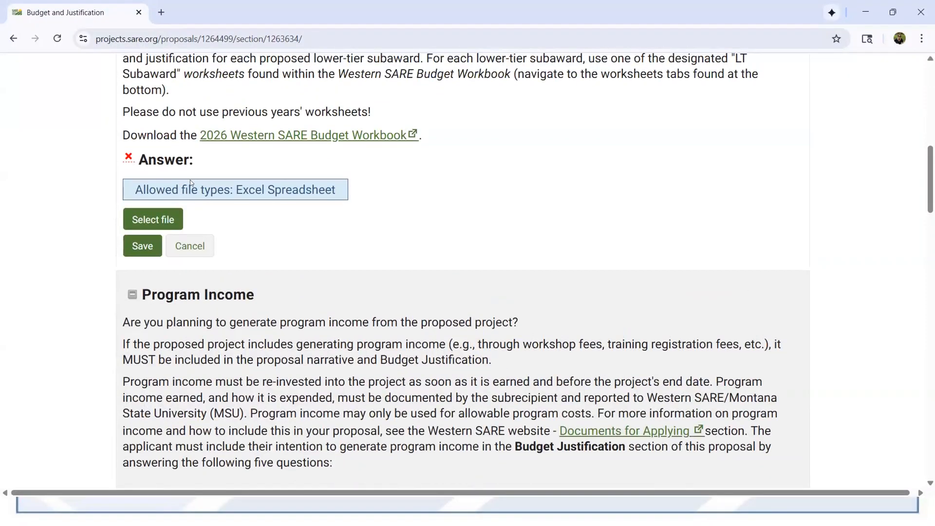
{"action": "left_click", "coordinate": [196, 200]}
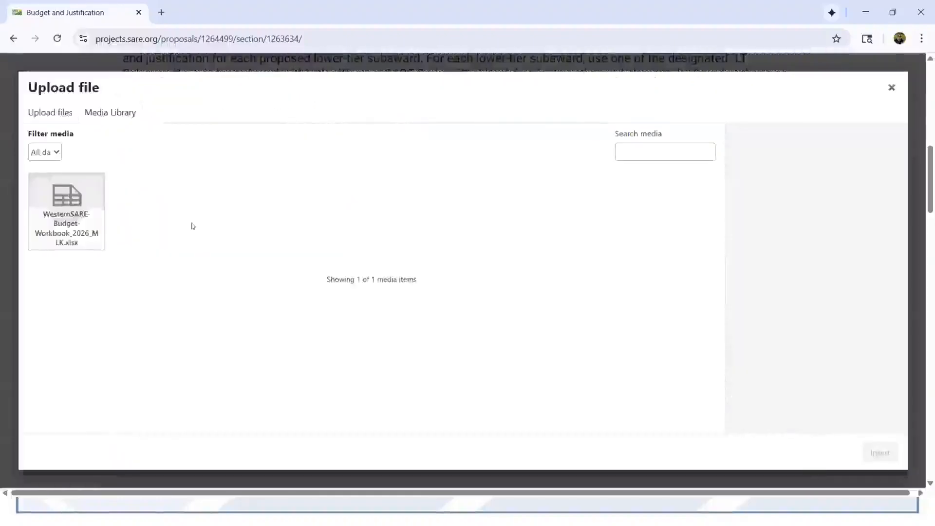
{"action": "left_click", "coordinate": [63, 210]}
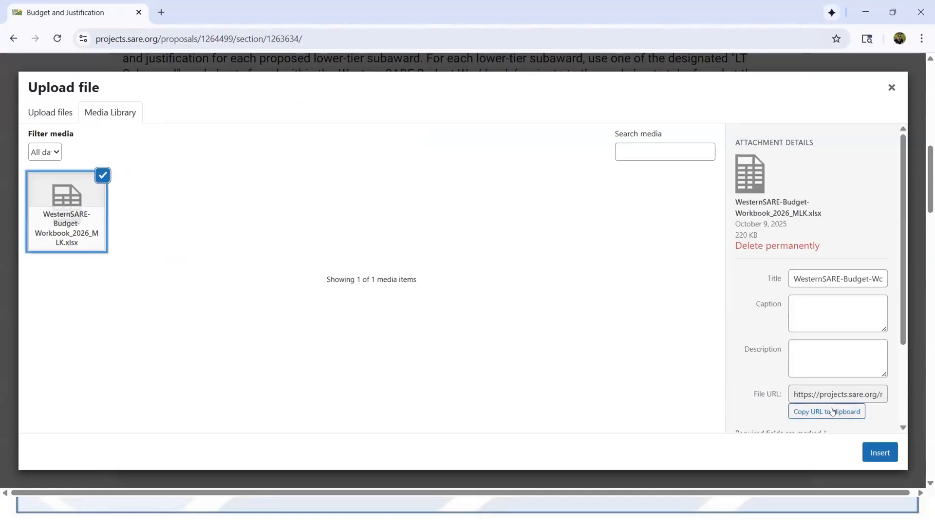
{"action": "left_click", "coordinate": [885, 450]}
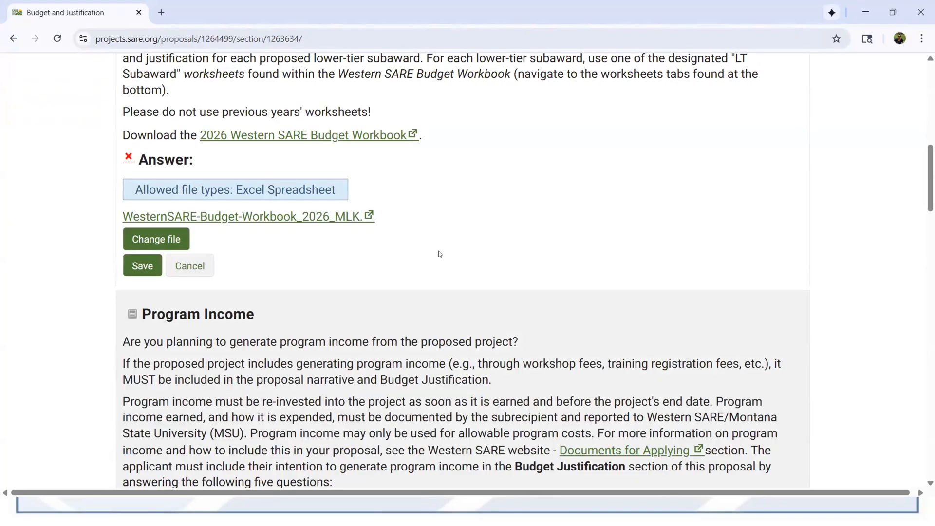
{"action": "left_click", "coordinate": [136, 271]}
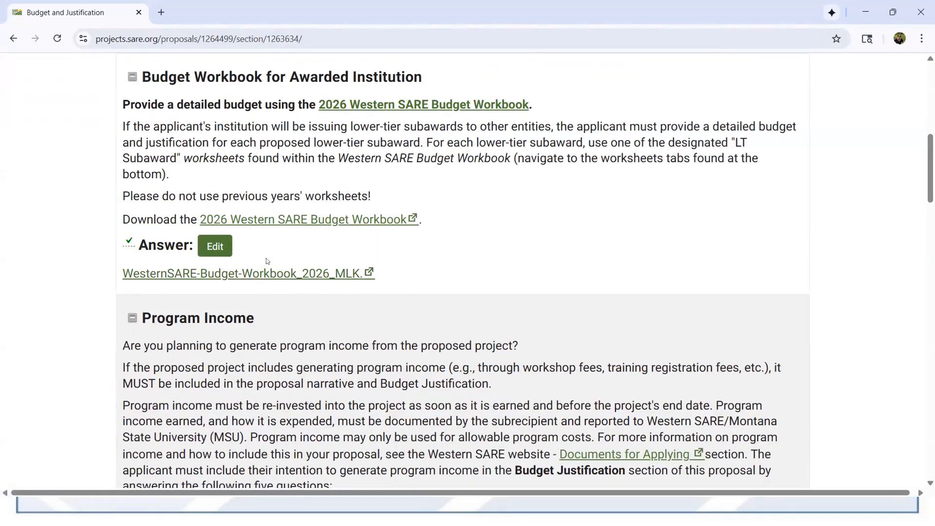
Go on from Budget and Justification to the proposal's Supporting Documents section.
{"action": "scroll", "coordinate": [751, 116], "scroll_direction": "up", "scroll_amount": 3}
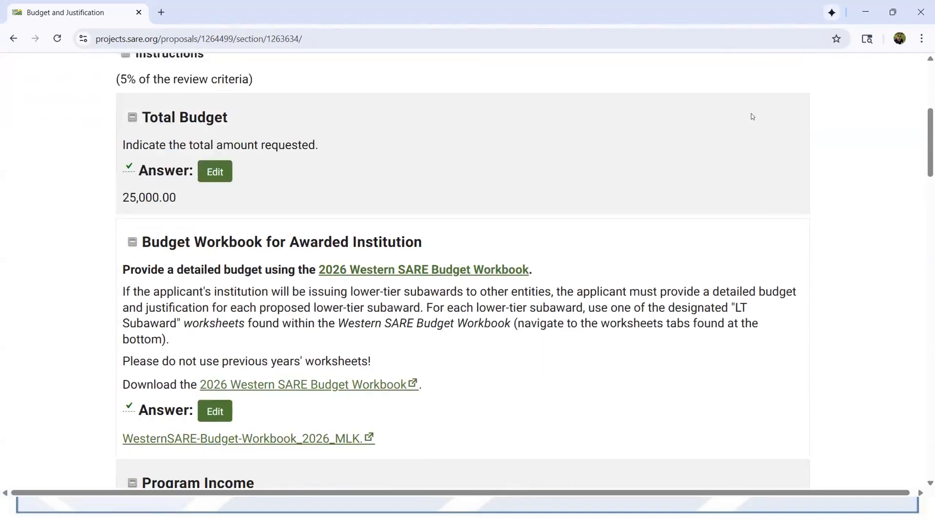
{"action": "scroll", "coordinate": [750, 117], "scroll_direction": "up", "scroll_amount": 2}
{"action": "left_click", "coordinate": [774, 69]}
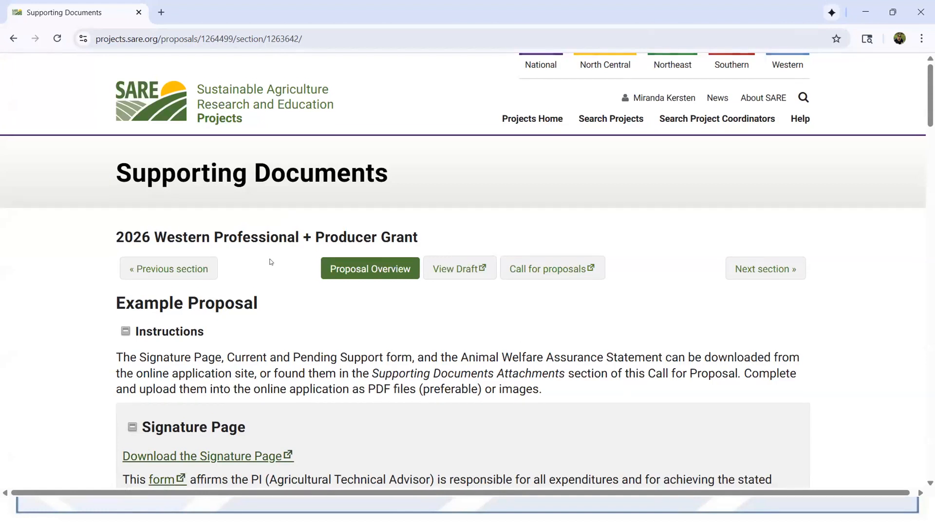
Attach WSARE_SignaturePage_Form-MLK.pdf from the media library as the Signature Page answer and save it.
{"action": "scroll", "coordinate": [271, 263], "scroll_direction": "down", "scroll_amount": 2}
{"action": "scroll", "coordinate": [253, 312], "scroll_direction": "down", "scroll_amount": 2}
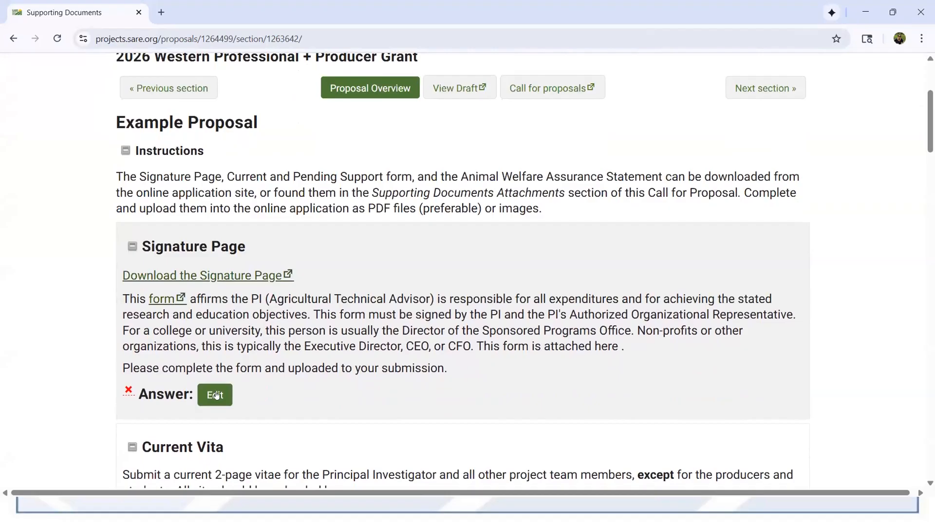
{"action": "left_click", "coordinate": [216, 395]}
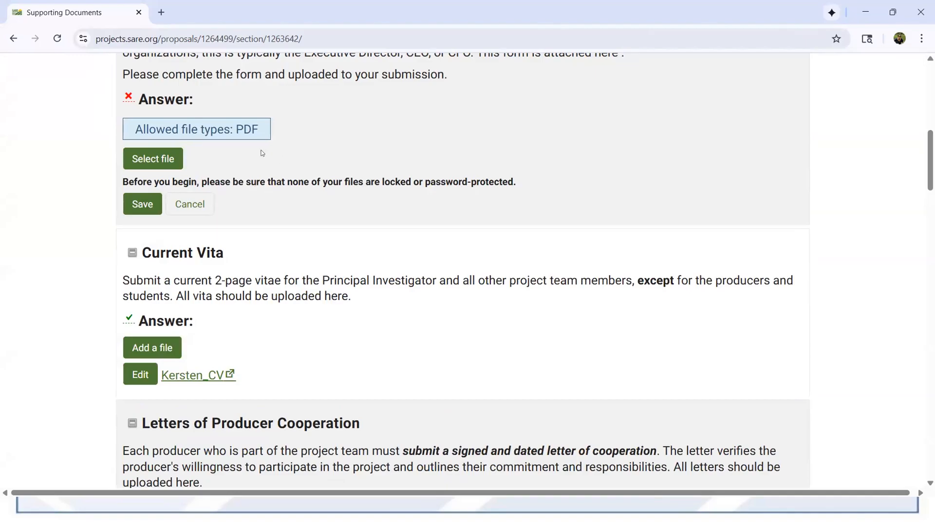
{"action": "left_click", "coordinate": [175, 154]}
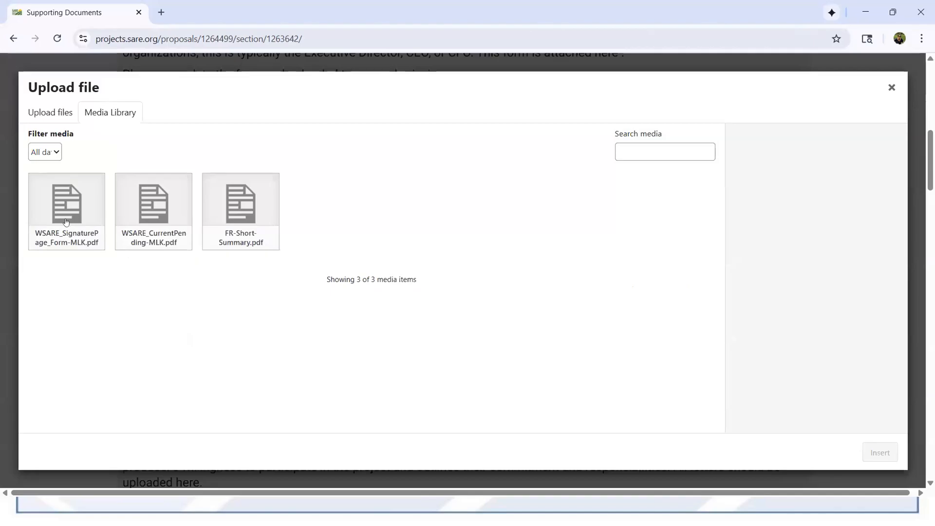
{"action": "left_click", "coordinate": [67, 223]}
{"action": "left_click", "coordinate": [879, 453]}
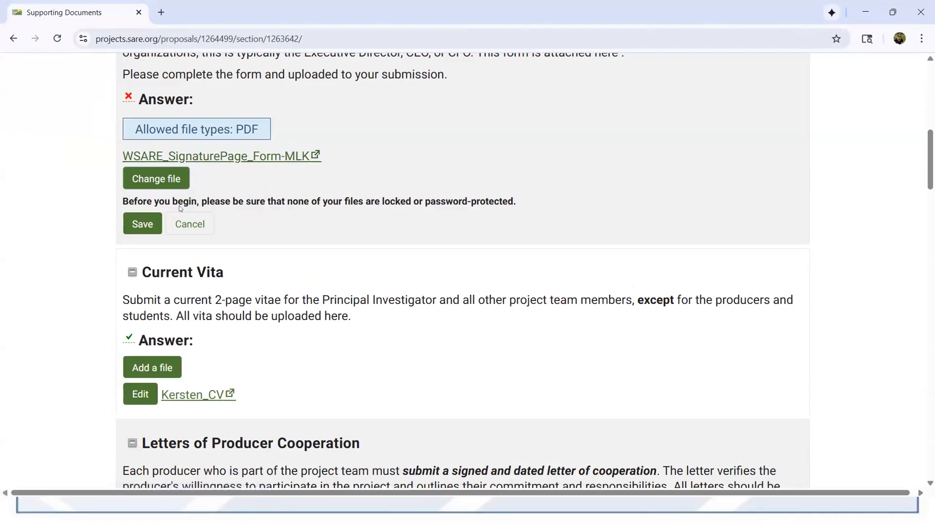
{"action": "left_click", "coordinate": [142, 224]}
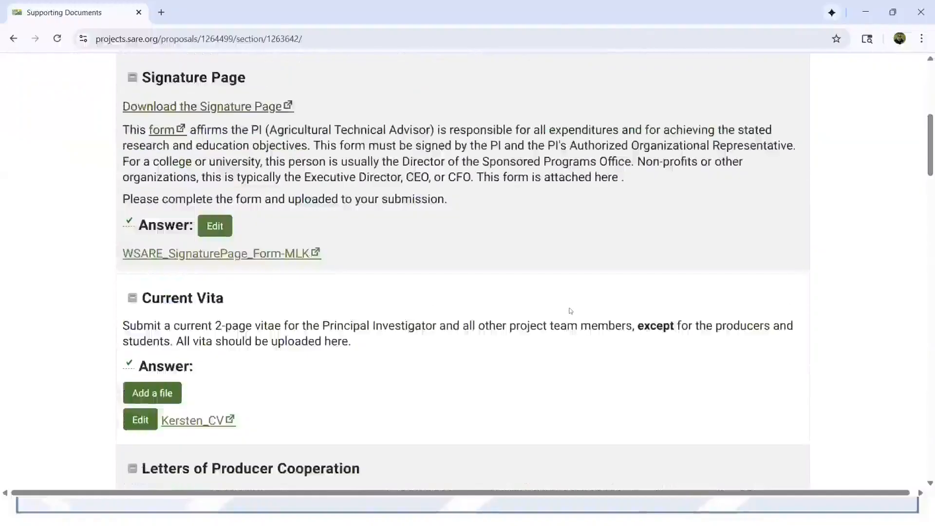
View the proposal draft and review its answers and attached files from the general details through the Conflict of Interest section.
{"action": "scroll", "coordinate": [570, 310], "scroll_direction": "up", "scroll_amount": 6}
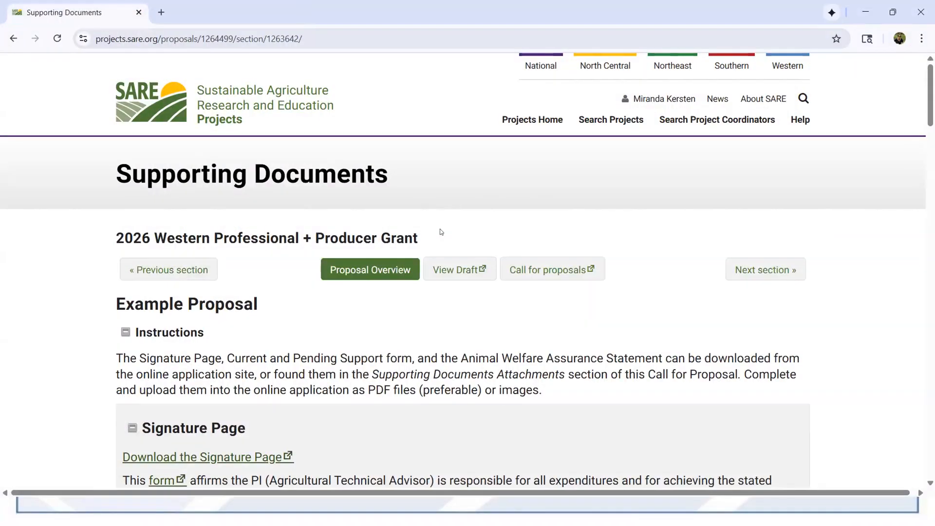
{"action": "left_click", "coordinate": [459, 270]}
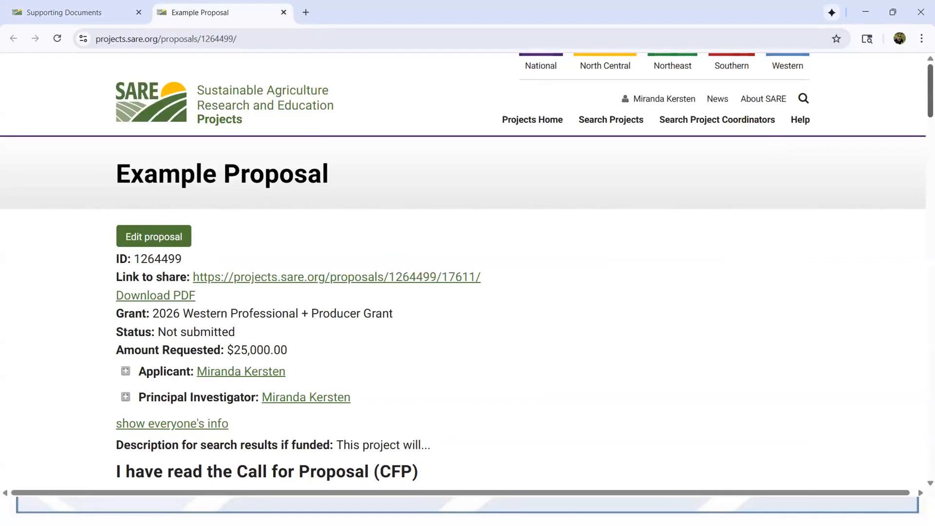
{"action": "scroll", "coordinate": [463, 267], "scroll_direction": "down", "scroll_amount": 20}
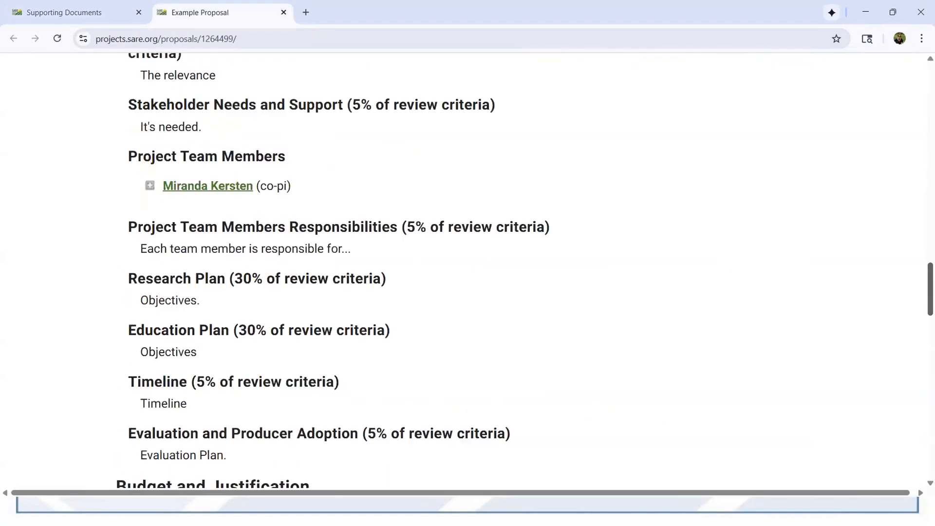
{"action": "scroll", "coordinate": [463, 267], "scroll_direction": "up", "scroll_amount": 1}
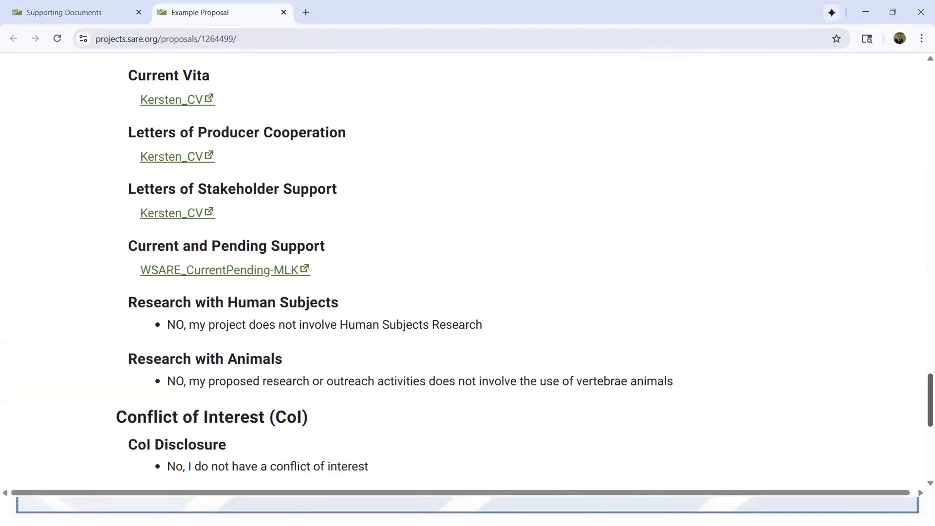
{"action": "scroll", "coordinate": [463, 268], "scroll_direction": "up", "scroll_amount": 1}
{"action": "scroll", "coordinate": [463, 267], "scroll_direction": "up", "scroll_amount": 1}
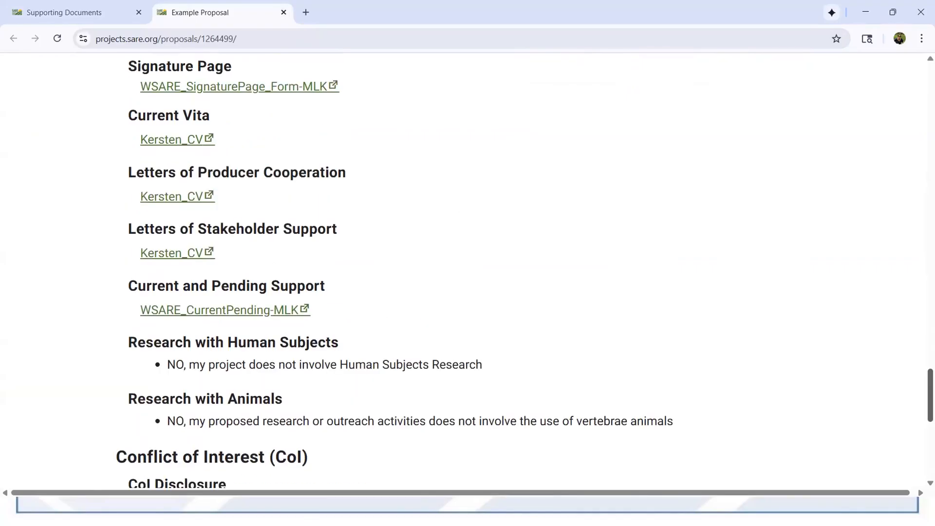
{"action": "scroll", "coordinate": [463, 268], "scroll_direction": "up", "scroll_amount": 1}
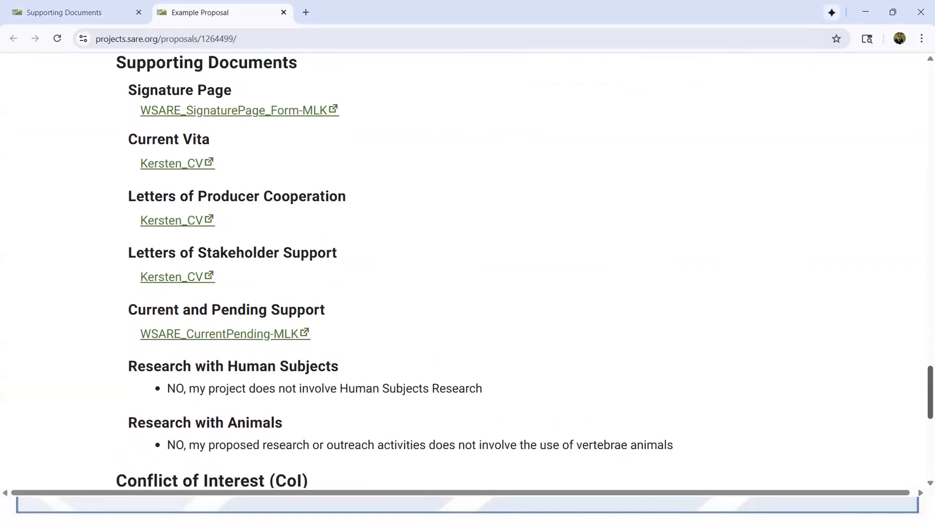
{"action": "scroll", "coordinate": [463, 267], "scroll_direction": "up", "scroll_amount": 1}
{"action": "scroll", "coordinate": [463, 267], "scroll_direction": "up", "scroll_amount": 20}
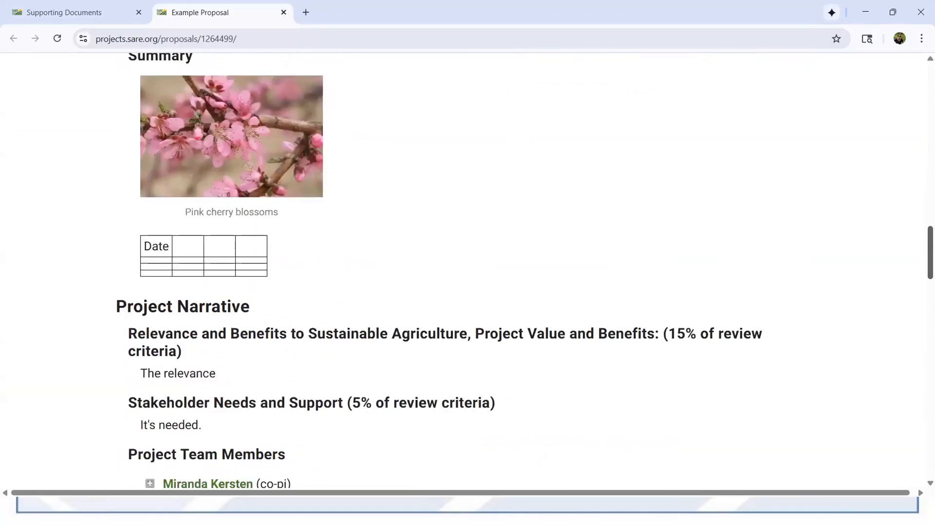
{"action": "scroll", "coordinate": [463, 267], "scroll_direction": "up", "scroll_amount": 15}
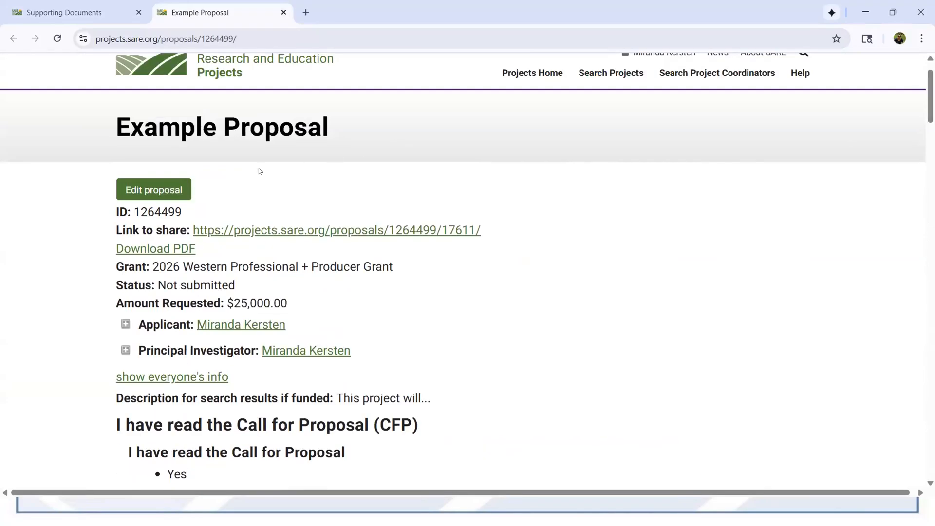
Return from the draft to editing the proposal, check the Proposal Requirements list, and start submitting the proposal.
{"action": "left_click", "coordinate": [177, 188]}
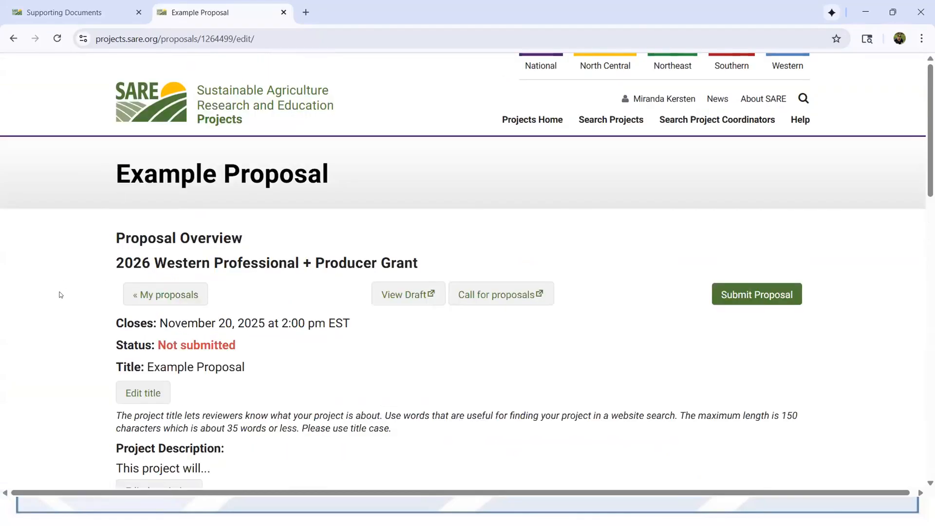
{"action": "scroll", "coordinate": [63, 298], "scroll_direction": "down", "scroll_amount": 8}
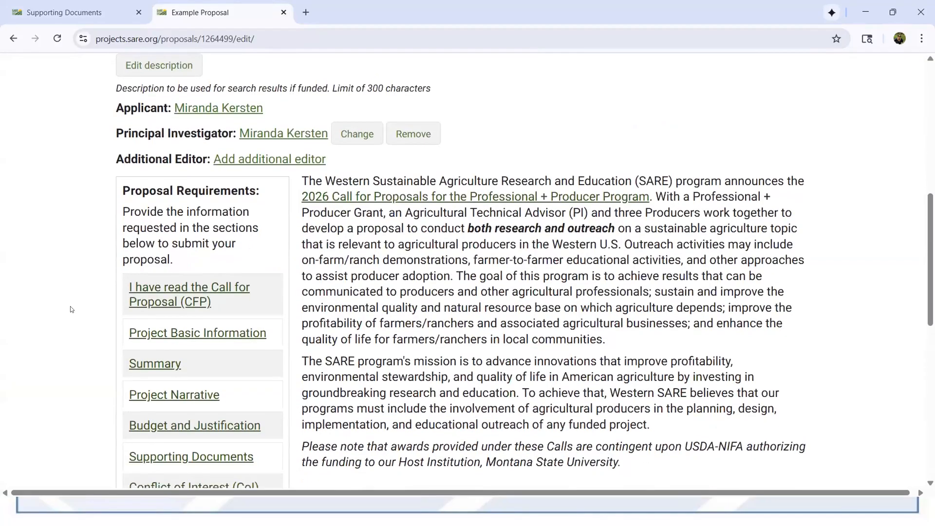
{"action": "scroll", "coordinate": [71, 309], "scroll_direction": "down", "scroll_amount": 1}
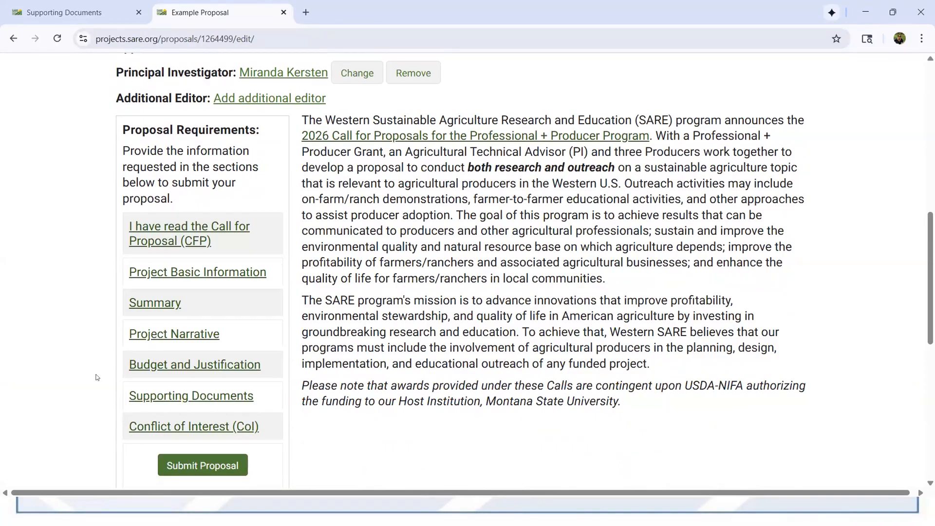
{"action": "left_click", "coordinate": [189, 469]}
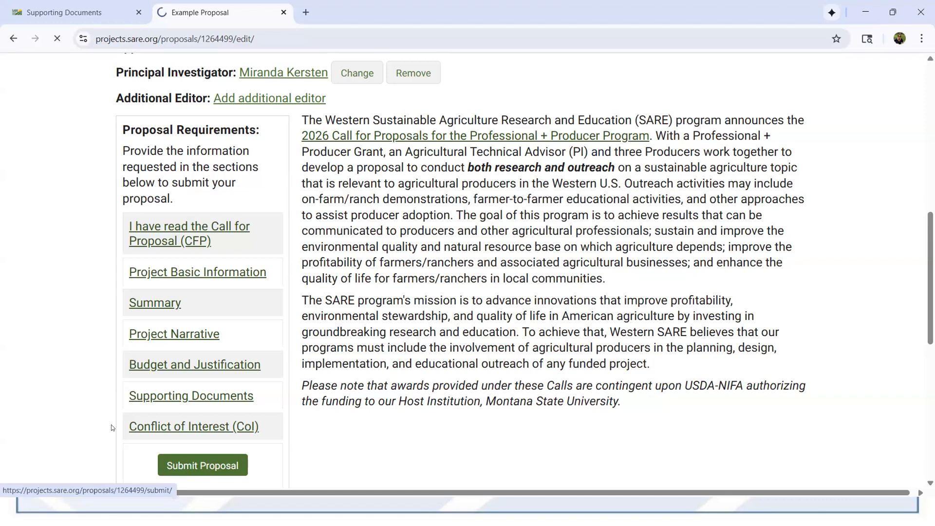